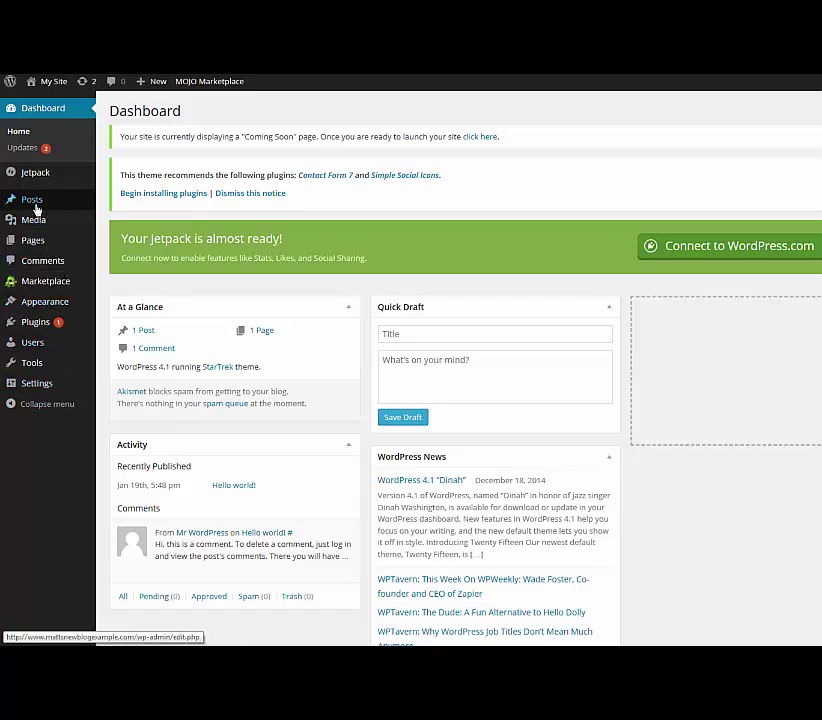
Open Posts > Add New and scroll through the empty post editor.
mouse_move(32, 199)
click(124, 217)
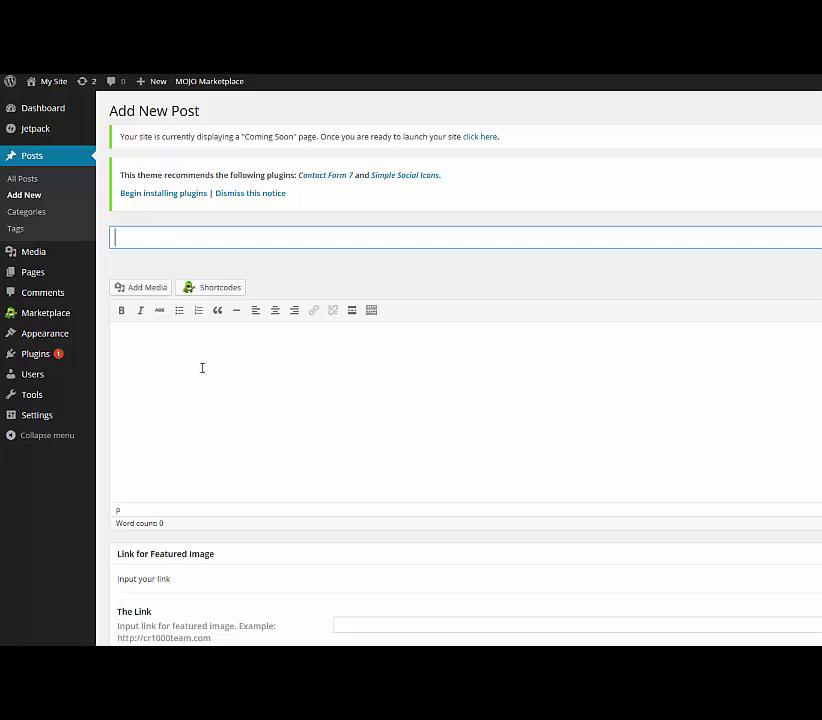
scroll(38, 484, down, 1)
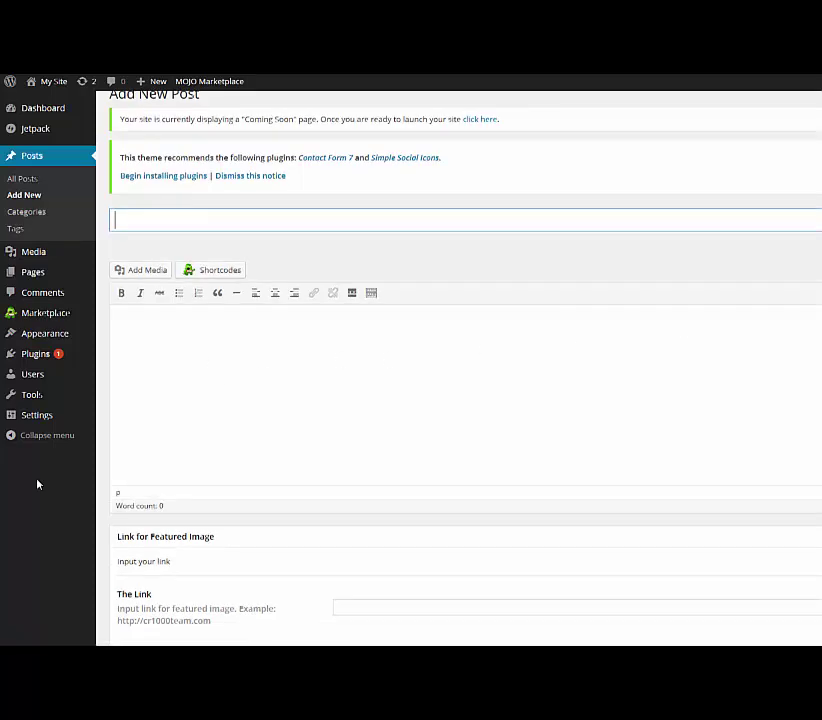
mouse_move(33, 272)
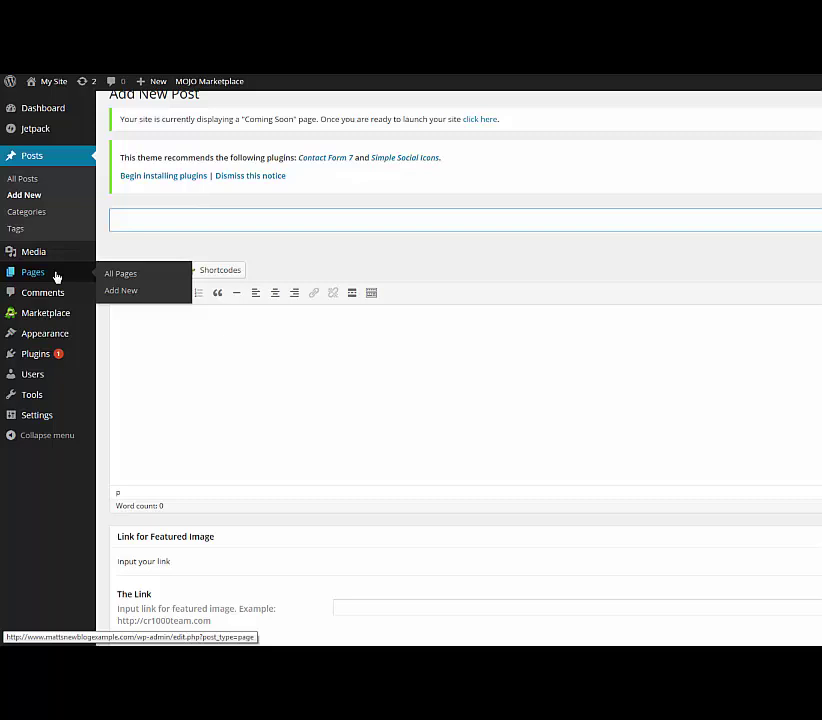
Show Pages > All Pages, listing only Sample Home Page.
click(128, 276)
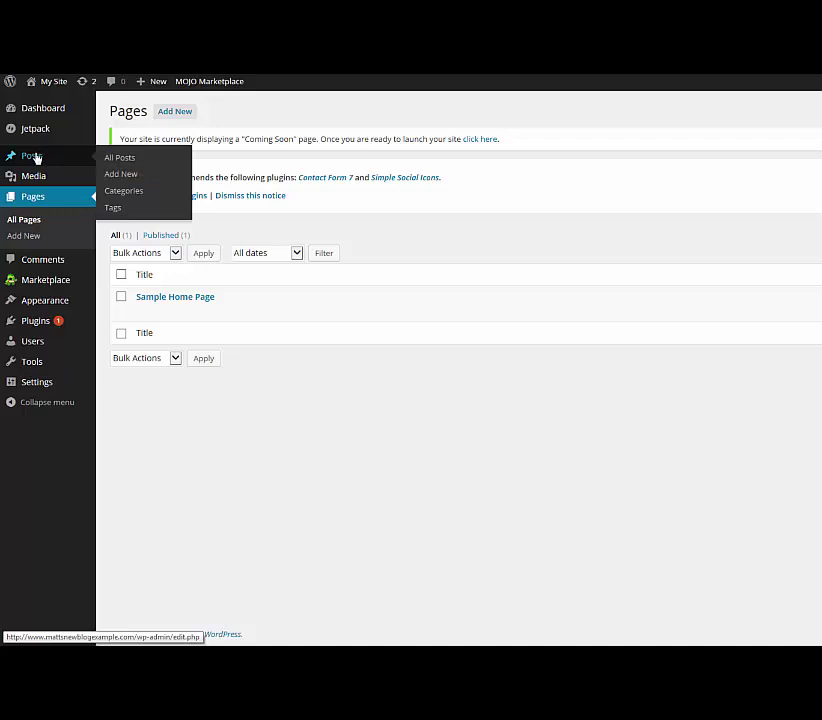
Open a blank Add New Page editor, then switch back to a blank Add New Post editor.
mouse_move(32, 156)
click(126, 174)
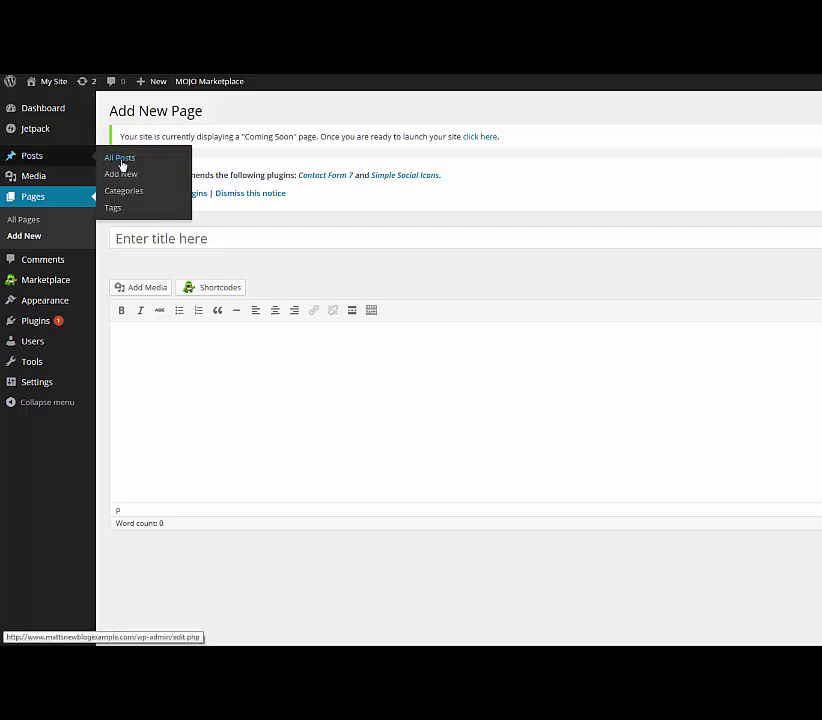
click(124, 177)
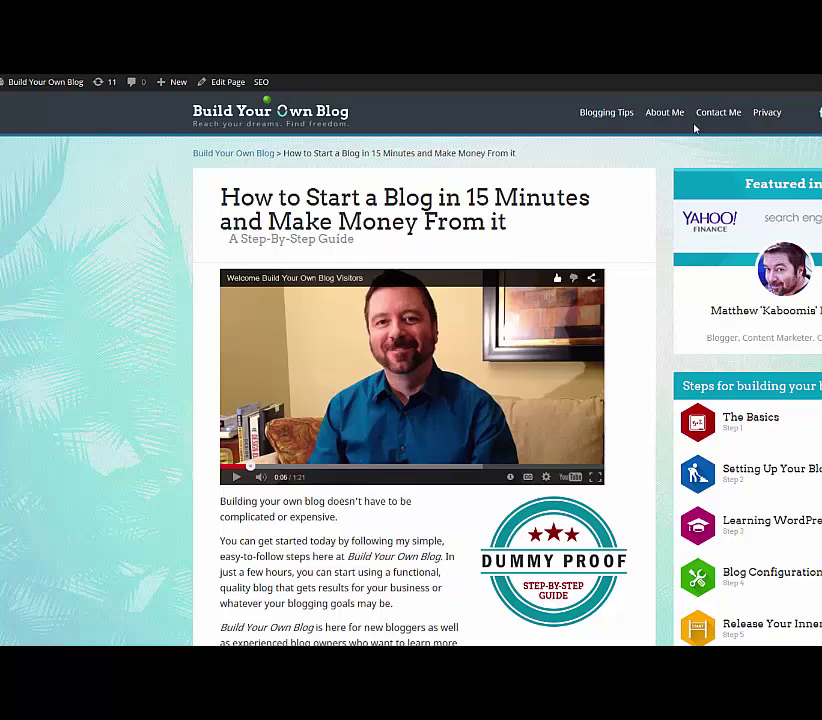
Go to the Blogging Tips page from the live site's top navigation menu.
click(606, 113)
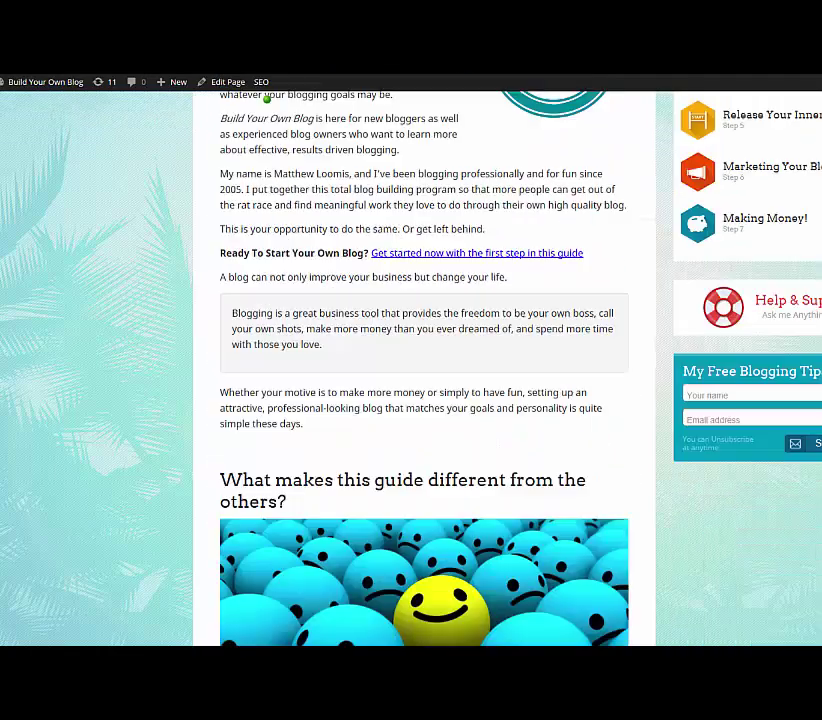
Scroll to the home page footer and briefly highlight The Blog Post Ideas Generator link.
scroll(267, 101, down, 5)
scroll(267, 101, down, 5)
scroll(267, 101, down, 10)
scroll(267, 101, down, 5)
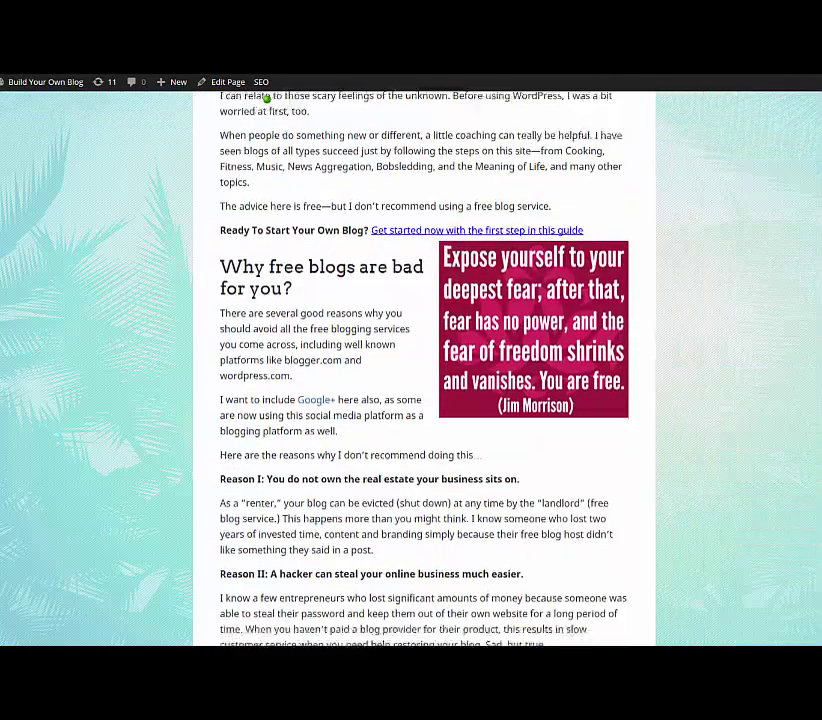
scroll(267, 101, down, 10)
scroll(267, 101, down, 3)
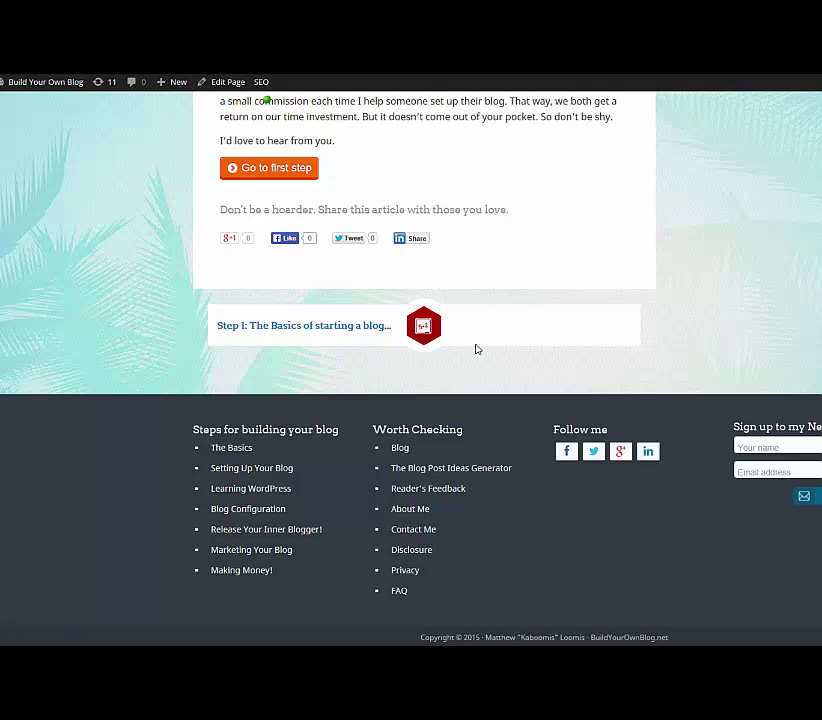
drag(420, 458, 494, 483)
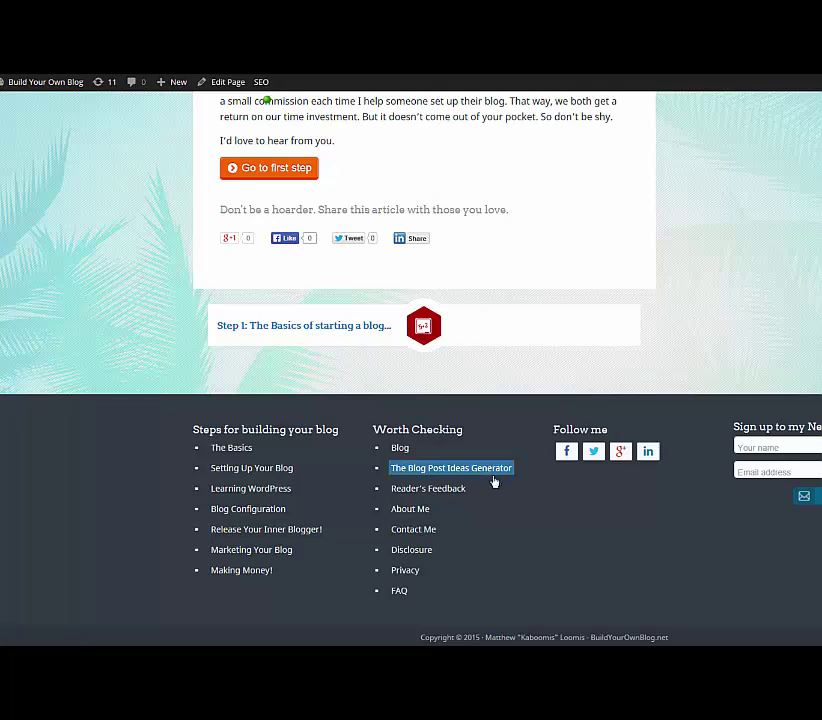
click(485, 494)
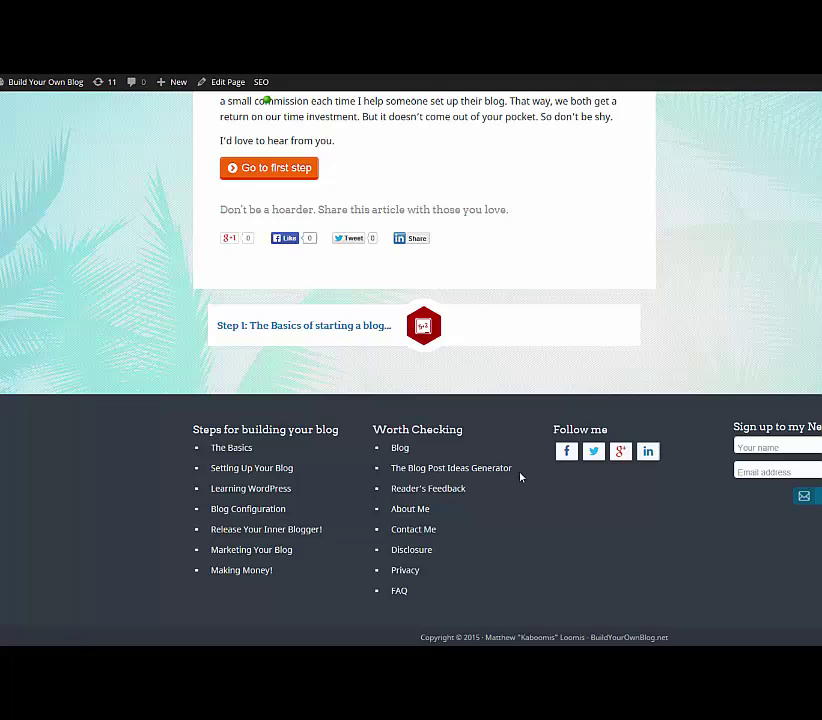